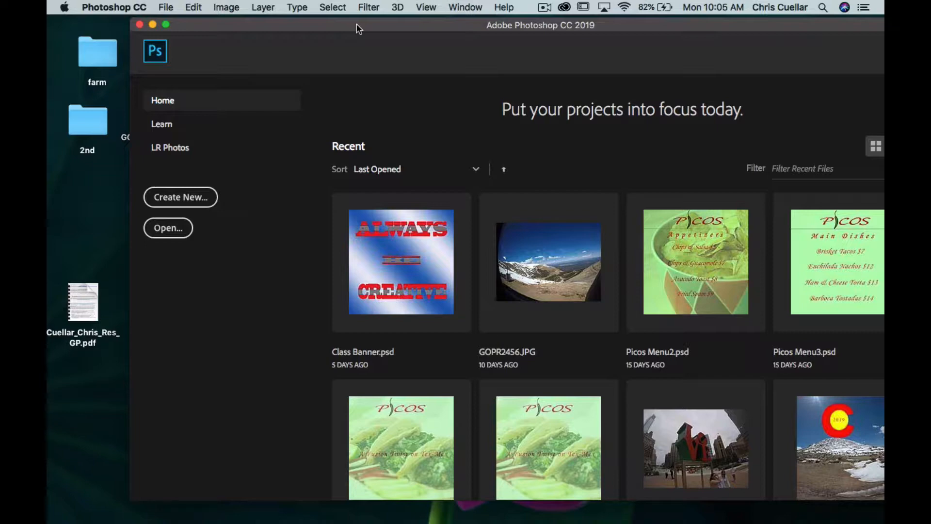
# Create a new 5 x 5 inch document at 72 pixels/inch with a white background.
pyautogui.click(179, 199)
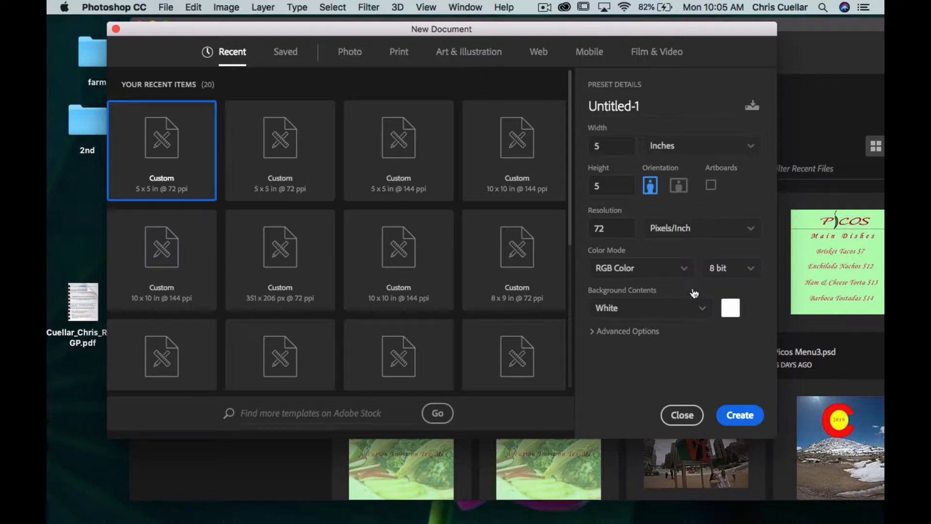
pyautogui.click(740, 415)
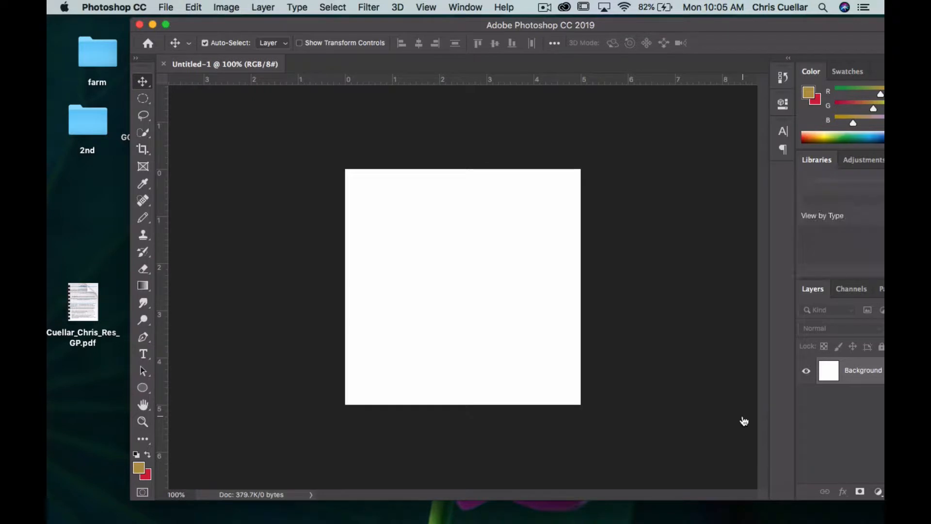
pyautogui.moveTo(274, 30); pyautogui.dragTo(306, 30)
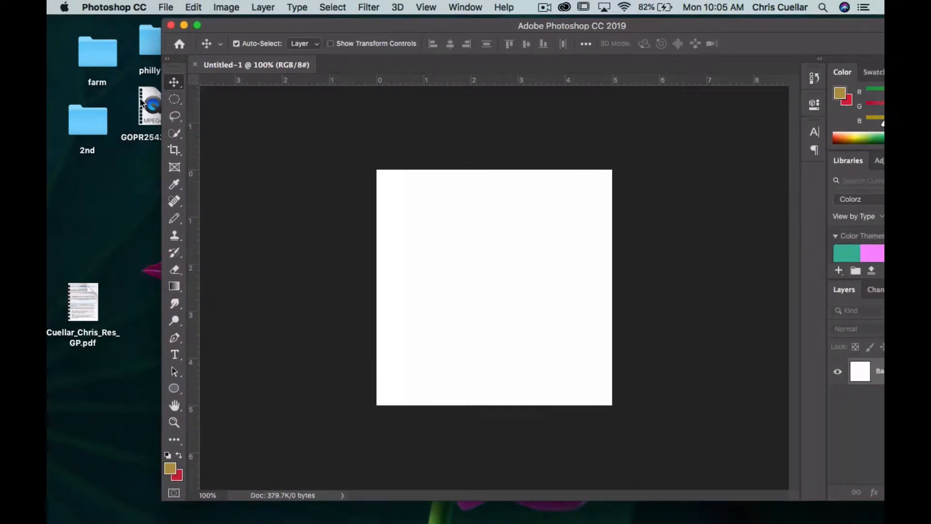
# Open the 2nd folder and place house1.jpg into the document, committing the placement.
pyautogui.doubleClick(88, 122)
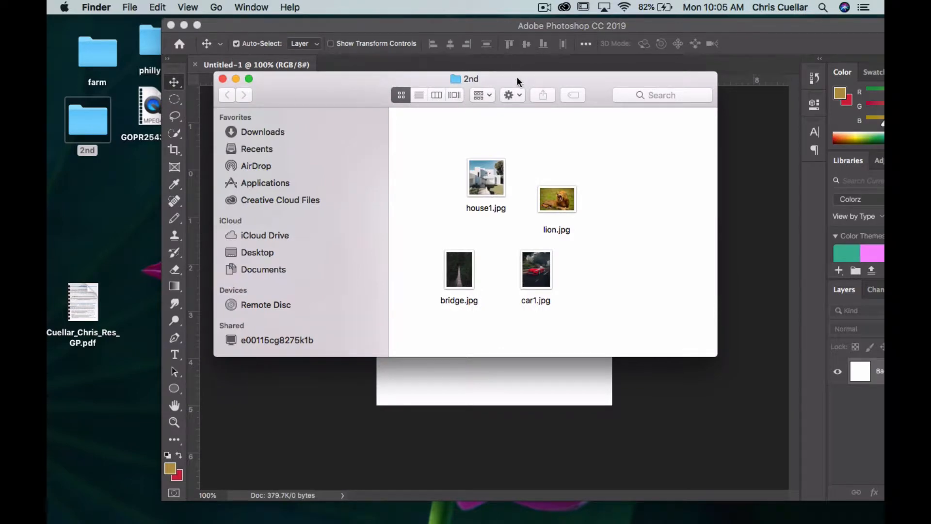
pyautogui.moveTo(517, 82); pyautogui.dragTo(356, 32)
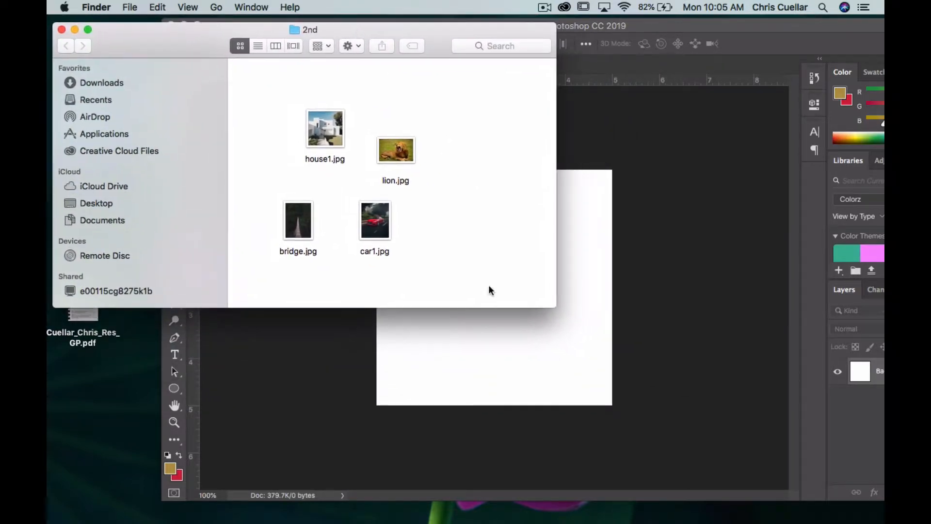
pyautogui.moveTo(553, 305); pyautogui.dragTo(241, 408)
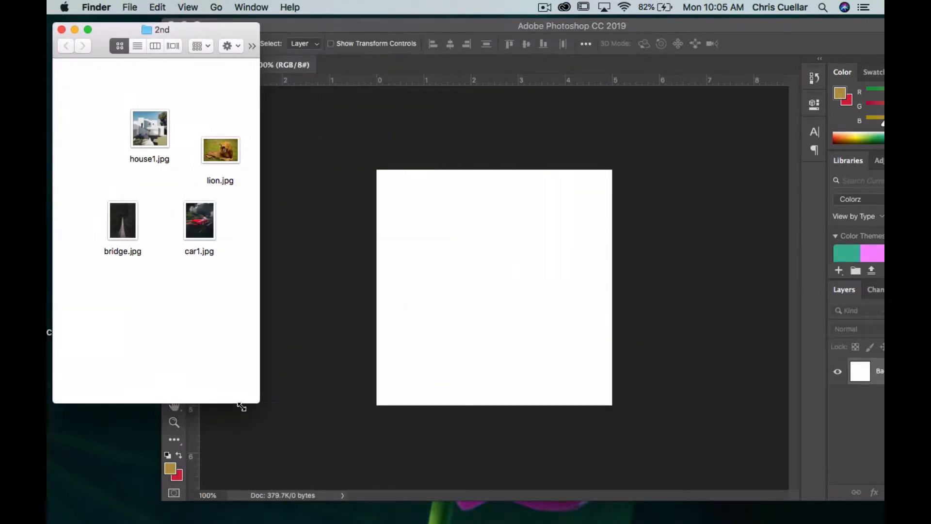
pyautogui.moveTo(150, 135); pyautogui.dragTo(511, 274)
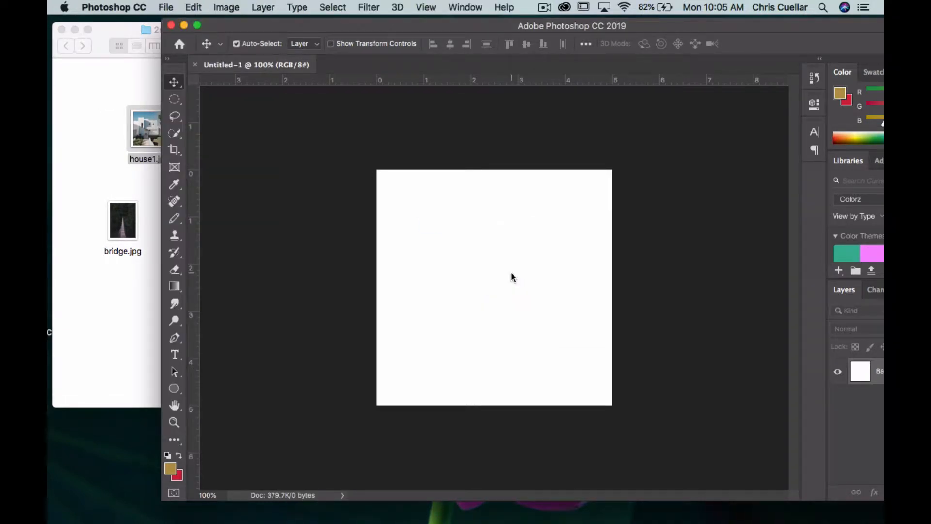
pyautogui.click(114, 313)
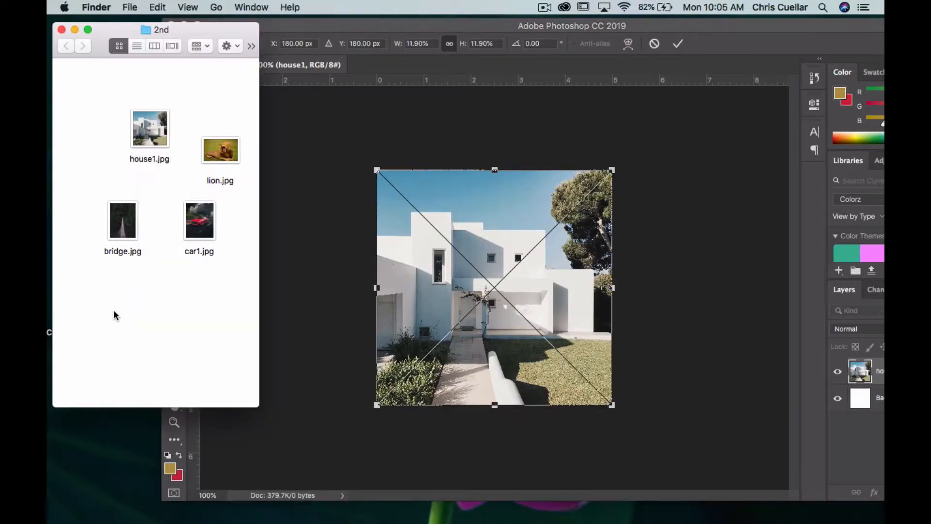
pyautogui.click(61, 30)
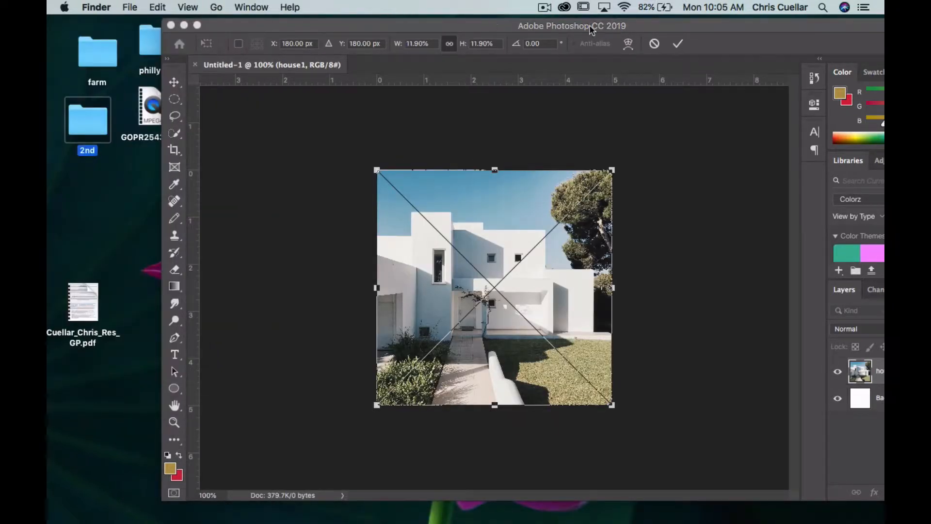
pyautogui.click(677, 44)
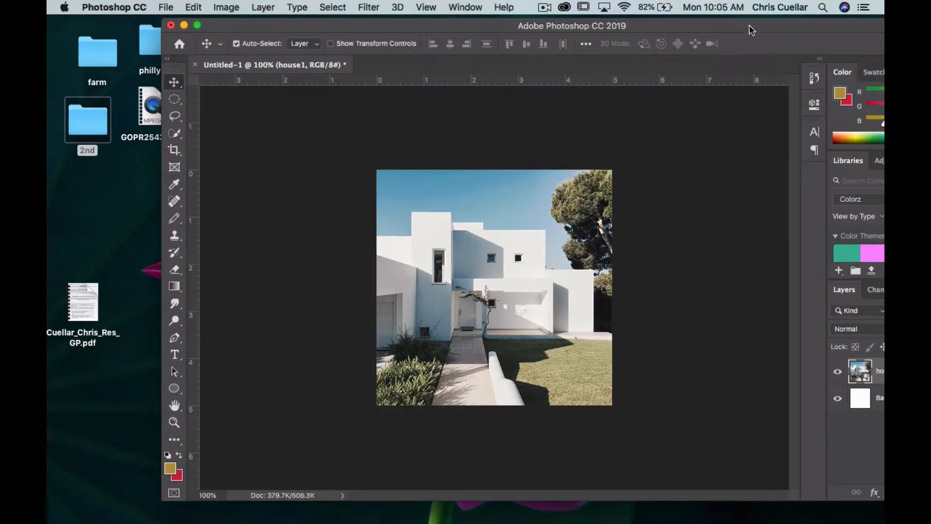
pyautogui.moveTo(747, 30); pyautogui.dragTo(661, 28)
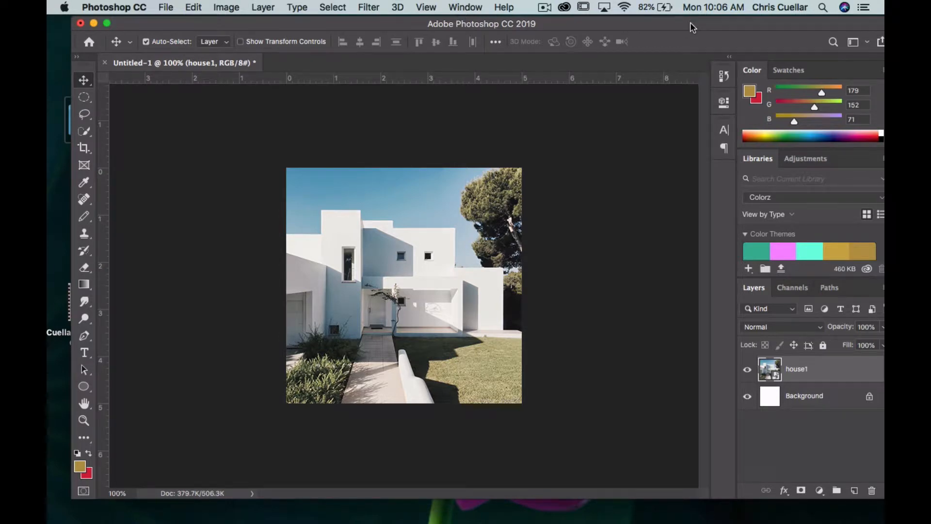
pyautogui.moveTo(691, 22); pyautogui.dragTo(686, 29)
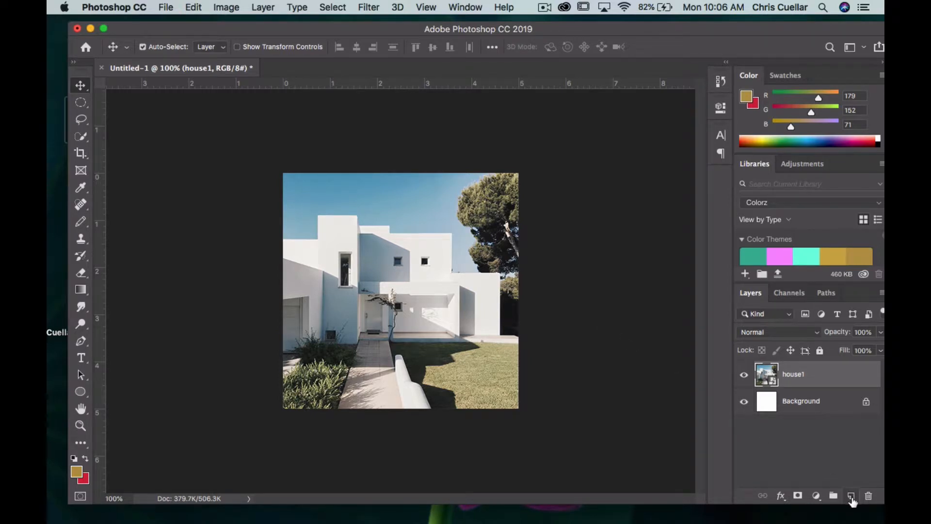
# Add a new empty layer and lasso-select the tall front tower of the house.
pyautogui.click(851, 498)
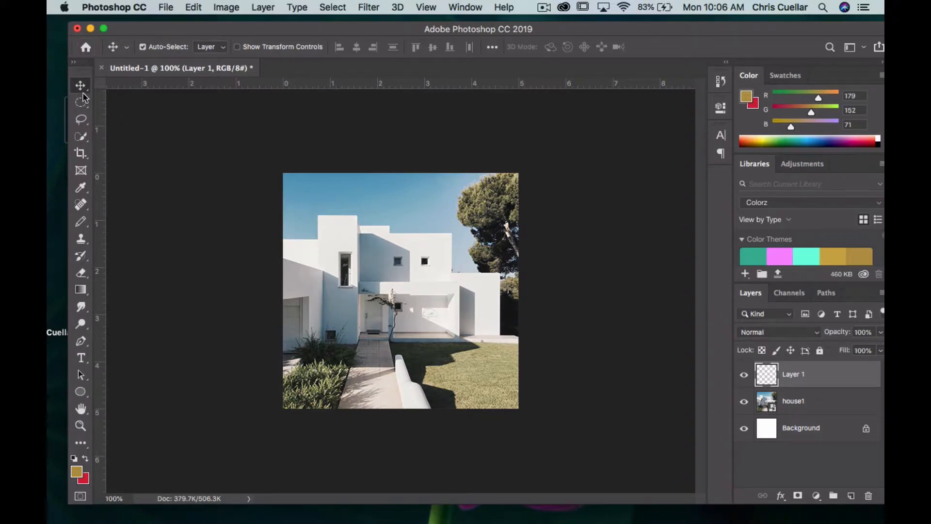
pyautogui.click(82, 121)
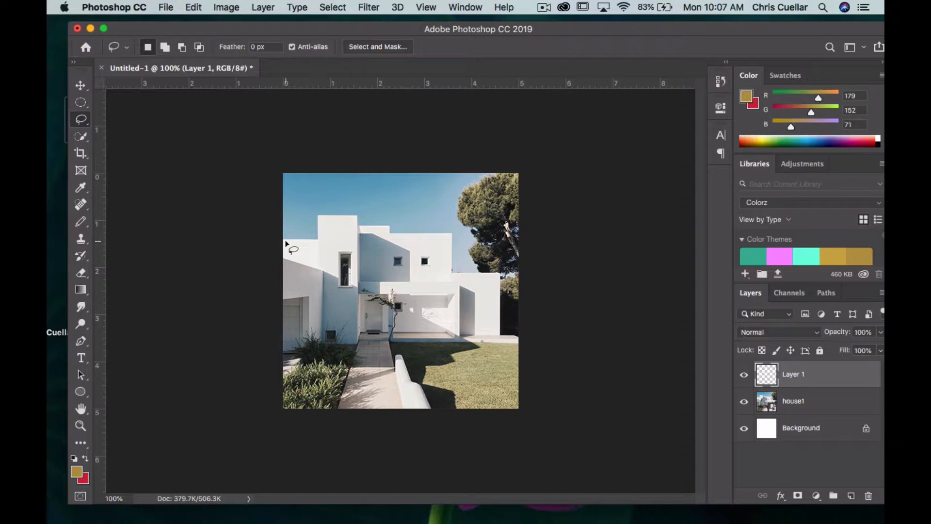
pyautogui.moveTo(284, 240)
pyautogui.mouseDown()
pyautogui.moveTo(318, 241)
pyautogui.moveTo(317, 214)
pyautogui.moveTo(355, 217)
pyautogui.mouseUp()
pyautogui.moveTo(356, 218)
pyautogui.mouseDown()
pyautogui.moveTo(356, 342)
pyautogui.moveTo(323, 342)
pyautogui.moveTo(318, 242)
pyautogui.mouseUp()
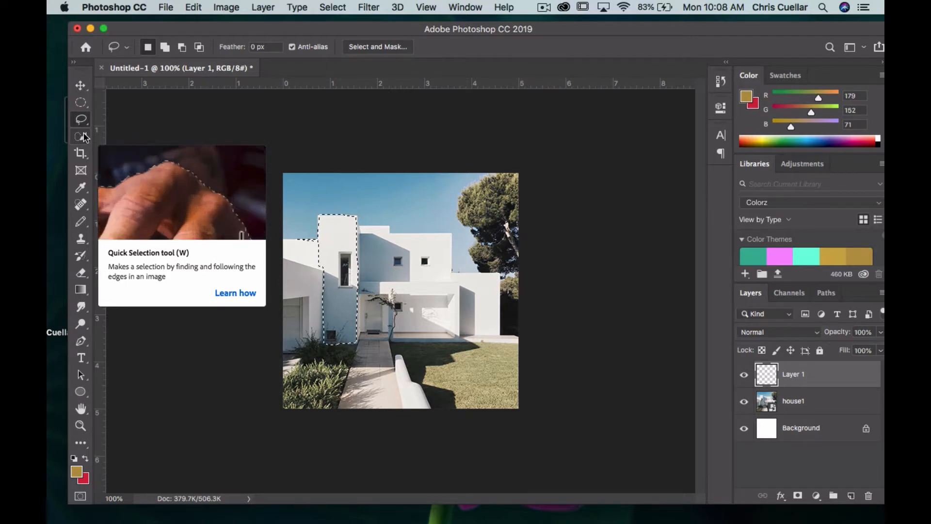
# Switch to the Brush tool and enlarge the brush size to 27 px.
pyautogui.press('b')
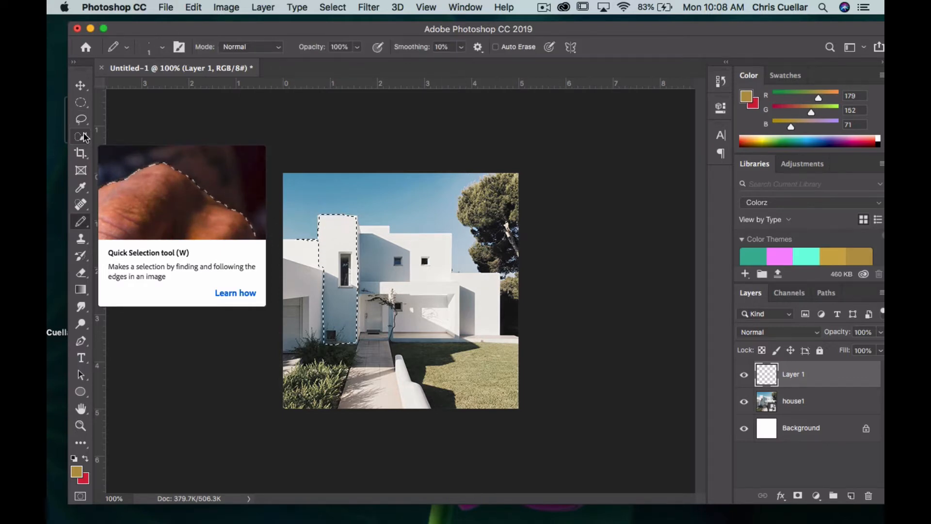
pyautogui.rightClick(85, 226)
pyautogui.click(126, 220)
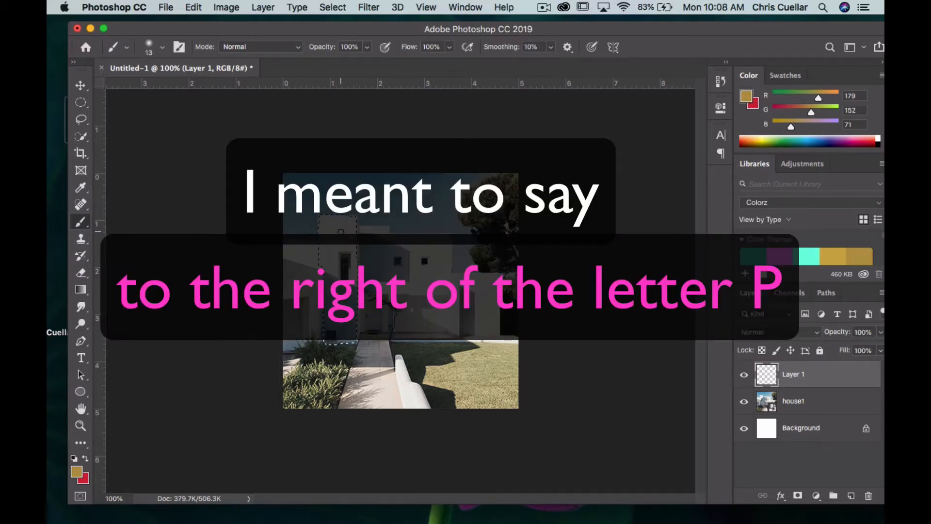
pyautogui.press(']')
pyautogui.press(']')
pyautogui.press(']')
pyautogui.press(']')
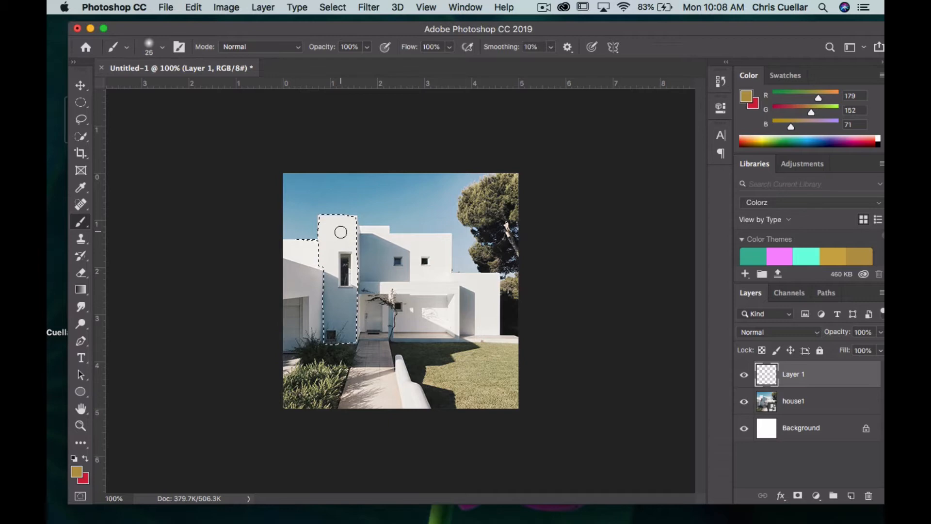
pyautogui.click(164, 48)
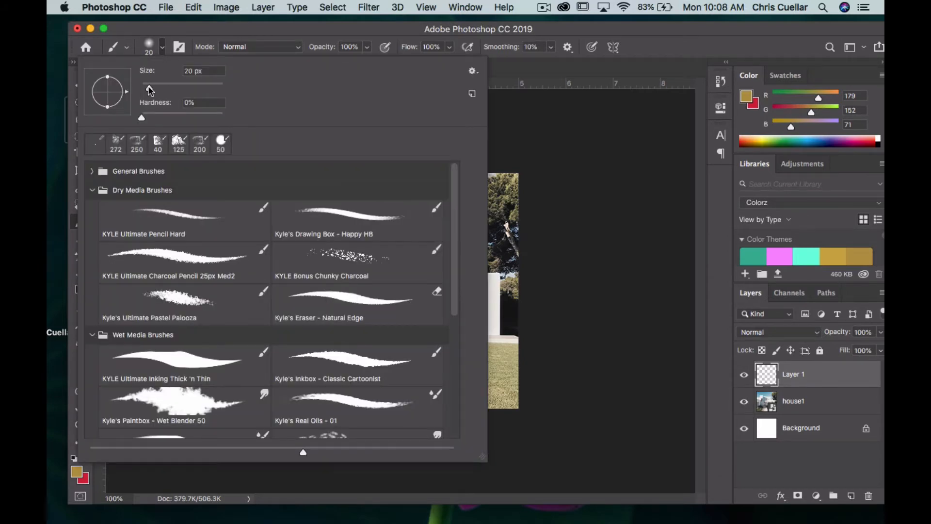
pyautogui.moveTo(150, 90)
pyautogui.mouseDown()
pyautogui.moveTo(185, 89)
pyautogui.moveTo(152, 89)
pyautogui.mouseUp()
pyautogui.click(513, 74)
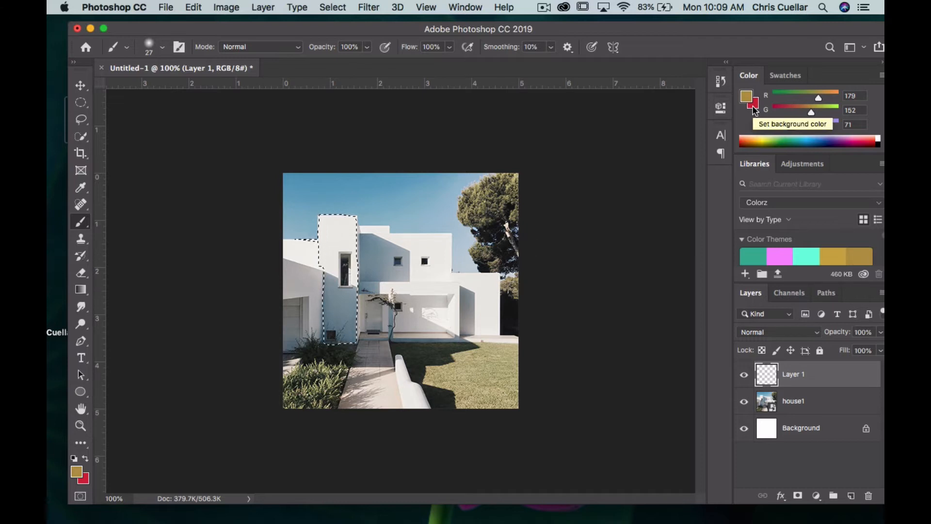
# Set the foreground color to blue 150ff5.
pyautogui.click(77, 473)
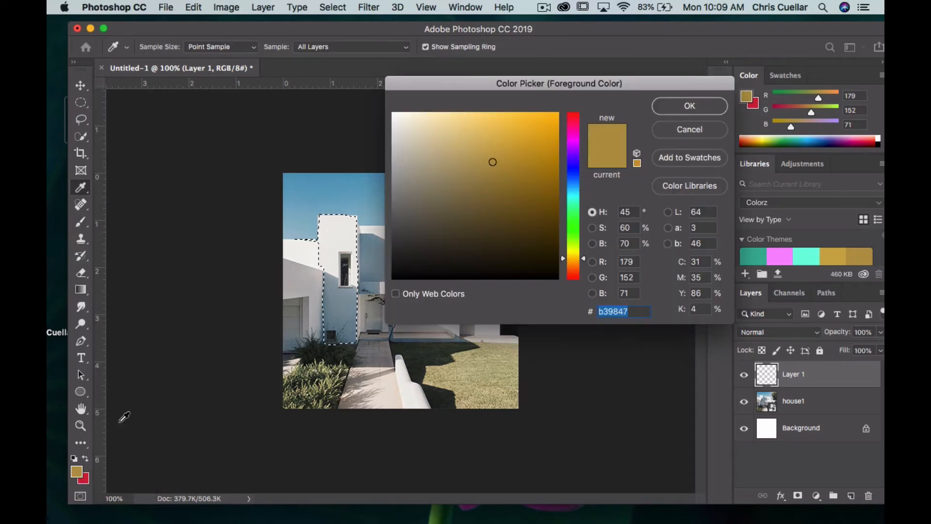
pyautogui.click(575, 167)
pyautogui.click(548, 119)
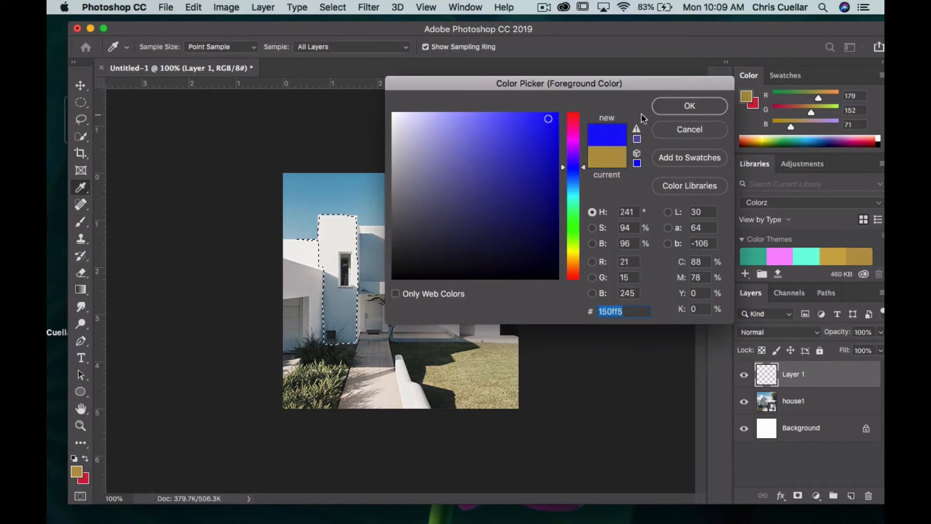
pyautogui.press('Return')
# Paint the selected tower blue on Layer 1 and set the layer's blend mode to Linear Burn.
pyautogui.press('b')
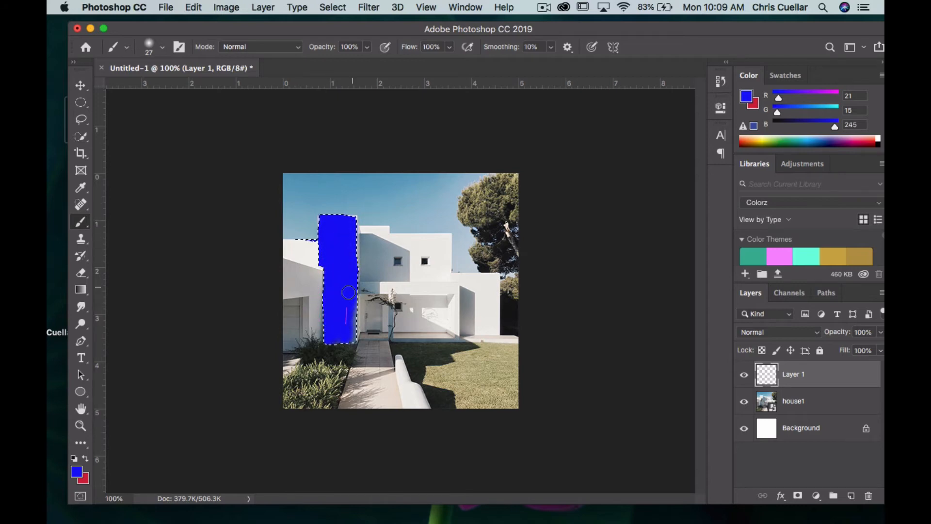
pyautogui.moveTo(348, 292)
pyautogui.mouseDown()
pyautogui.moveTo(350, 310)
pyautogui.moveTo(337, 185)
pyautogui.mouseUp()
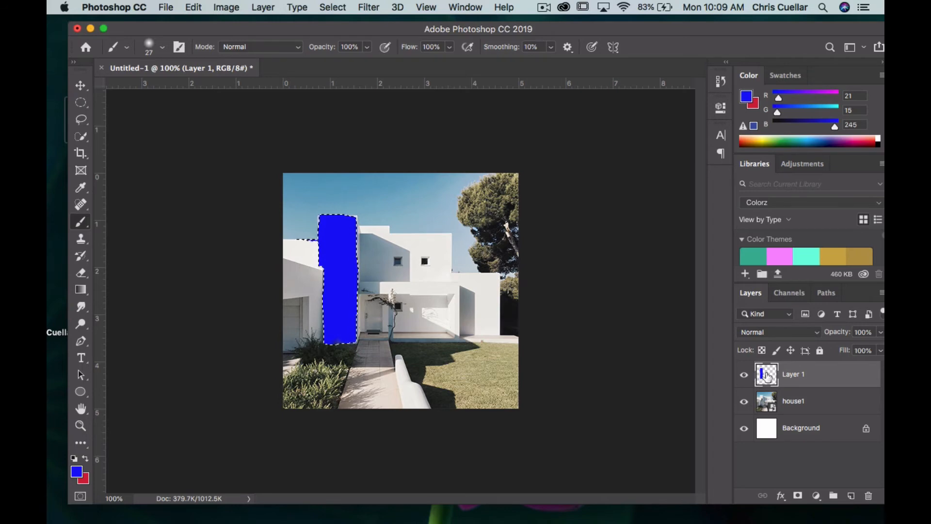
pyautogui.click(816, 332)
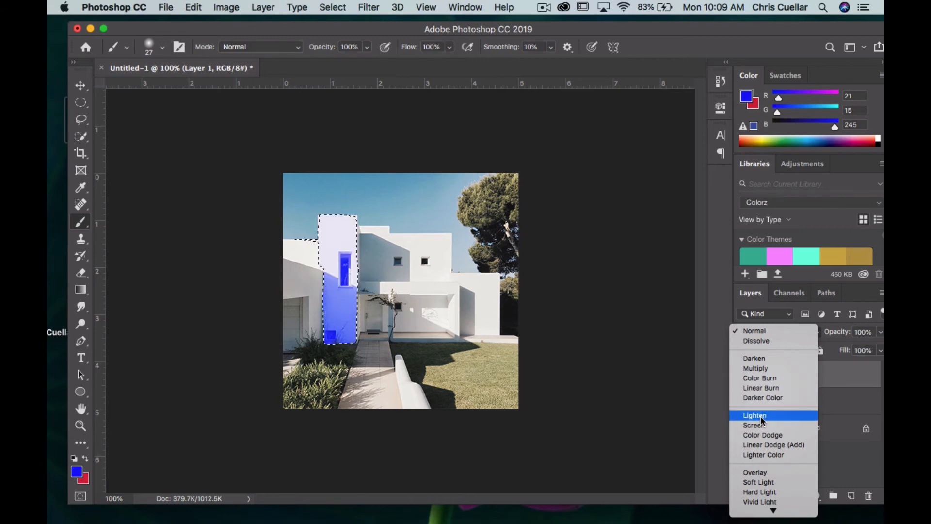
pyautogui.click(769, 388)
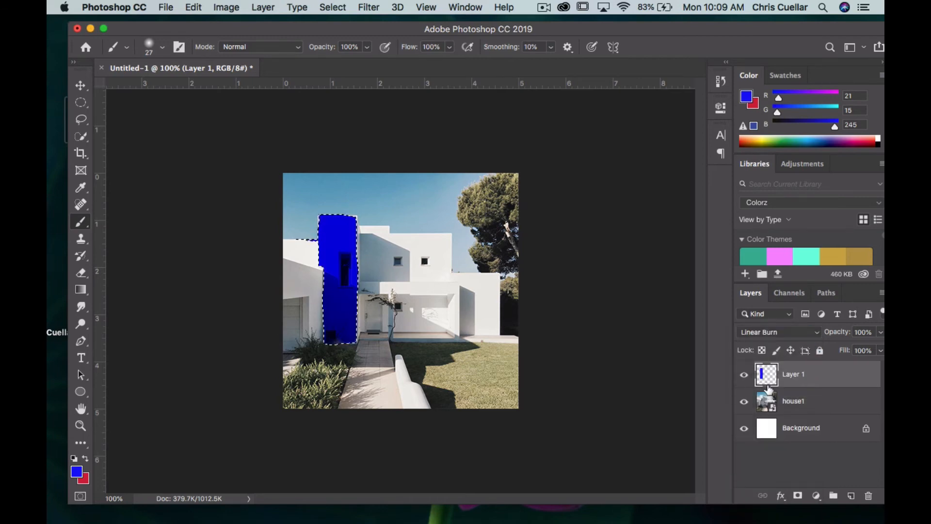